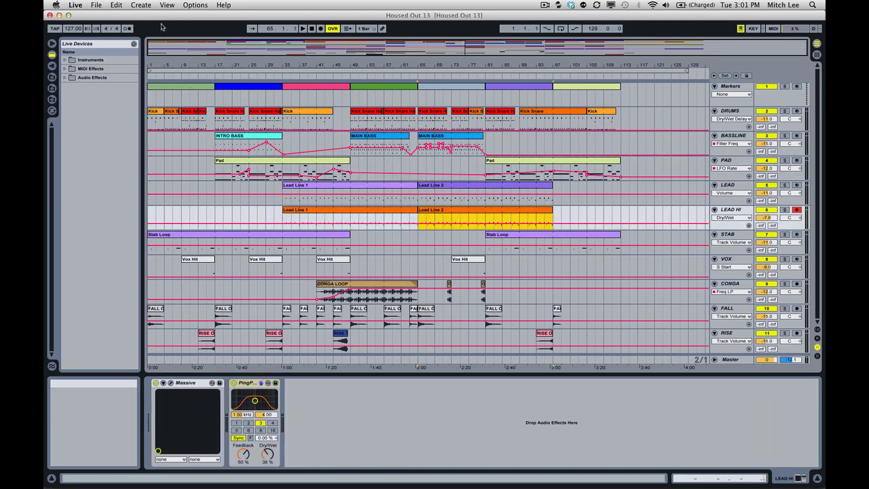
Step: Save the Housed Out 13 set to the Desktop, then bring Finder forward to view its project folder
click(96, 5)
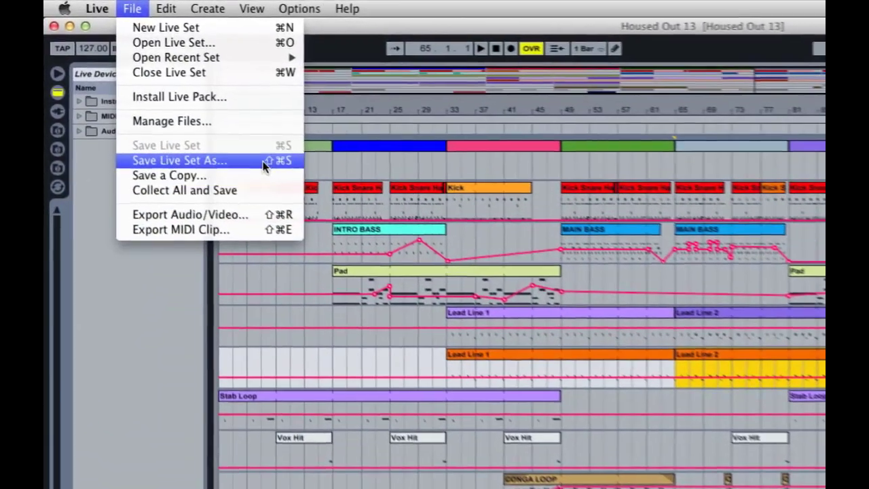
click(229, 134)
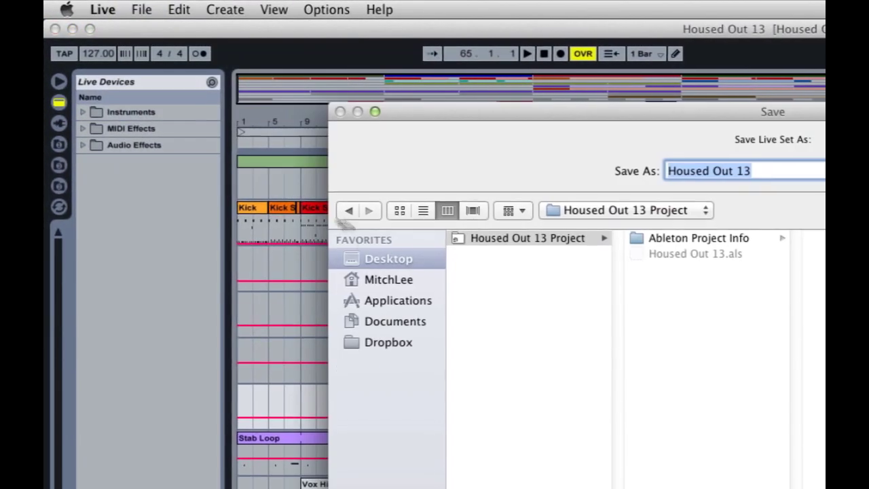
click(390, 262)
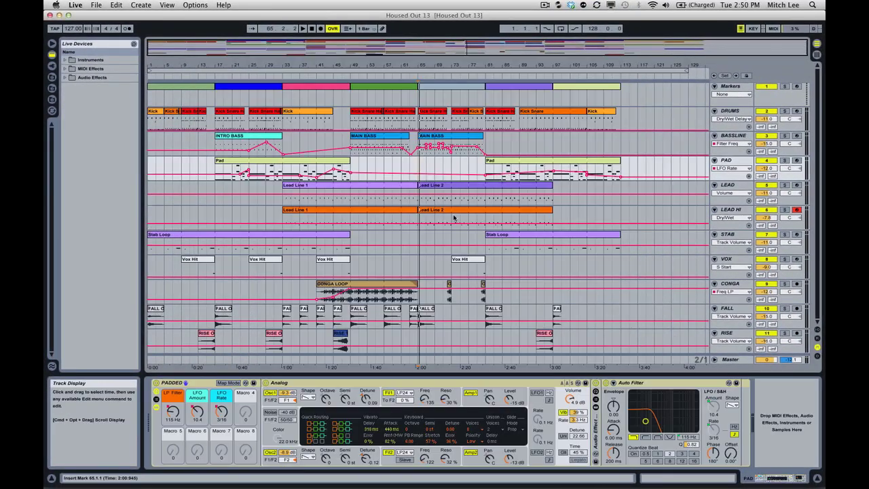
key(super+Tab)
key(super+Tab)
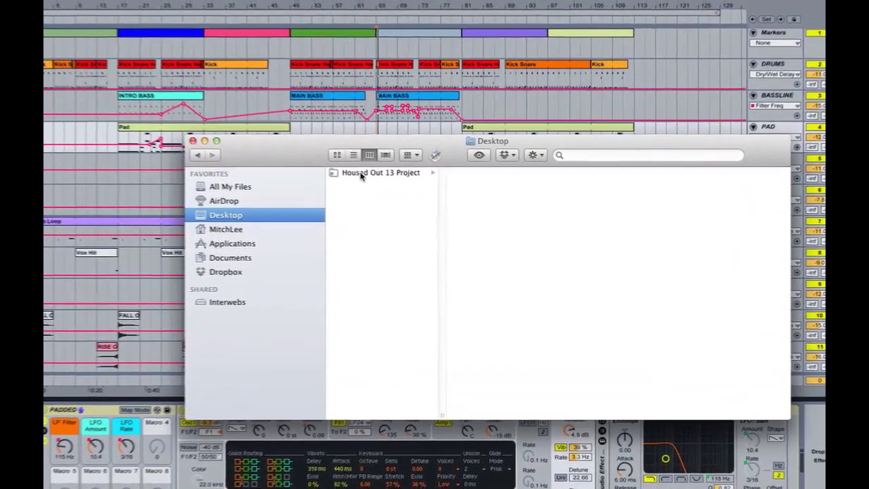
Step: Inspect the Housed Out 13 Project folder: just Ableton Project Info and the 122 KB Housed Out 13.als
click(405, 198)
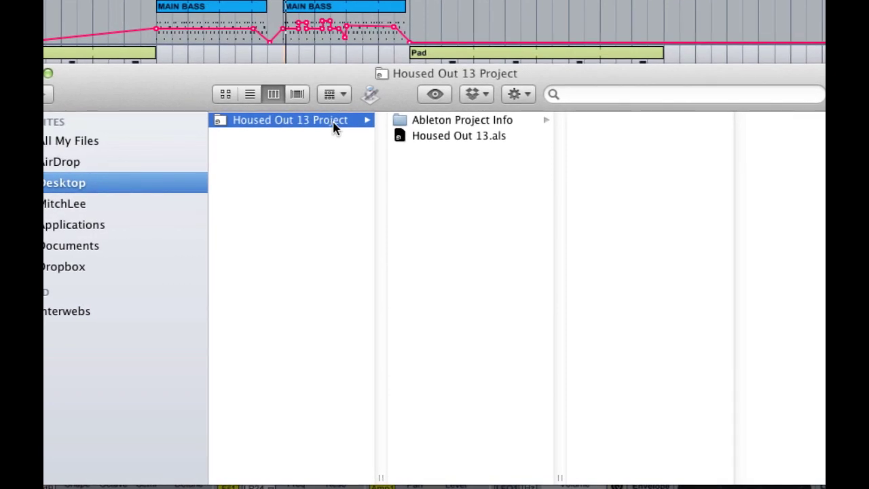
click(448, 139)
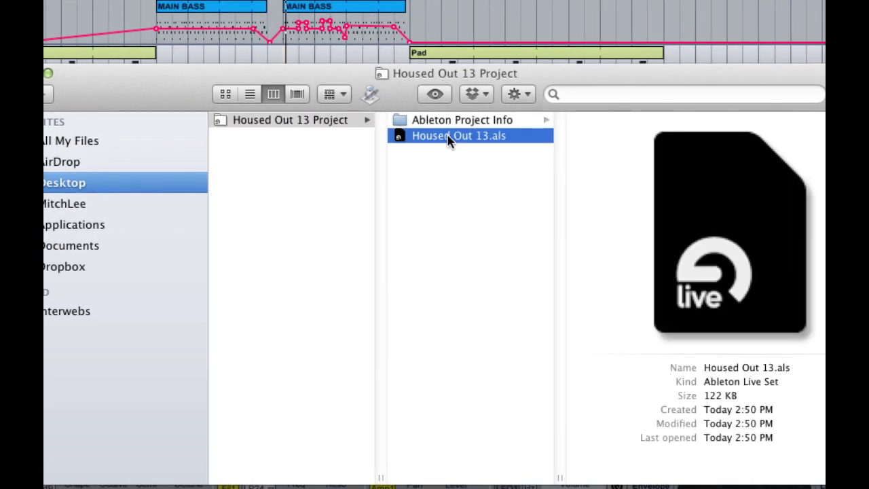
click(480, 120)
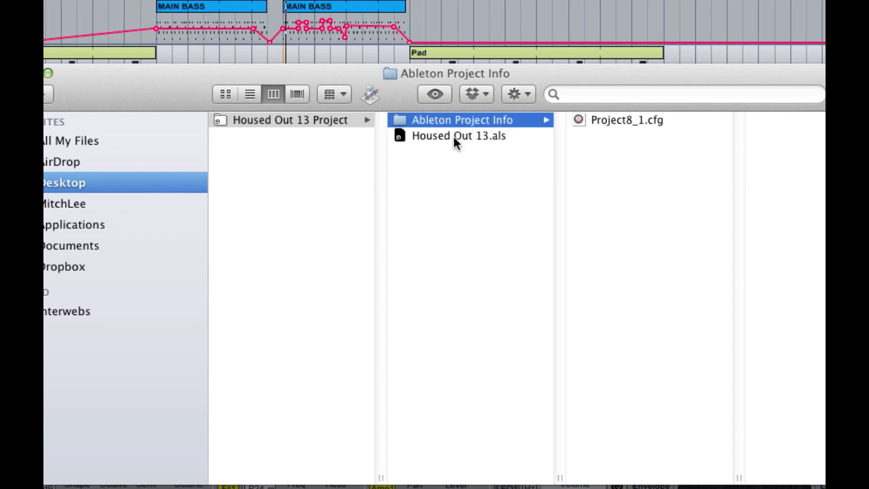
click(456, 140)
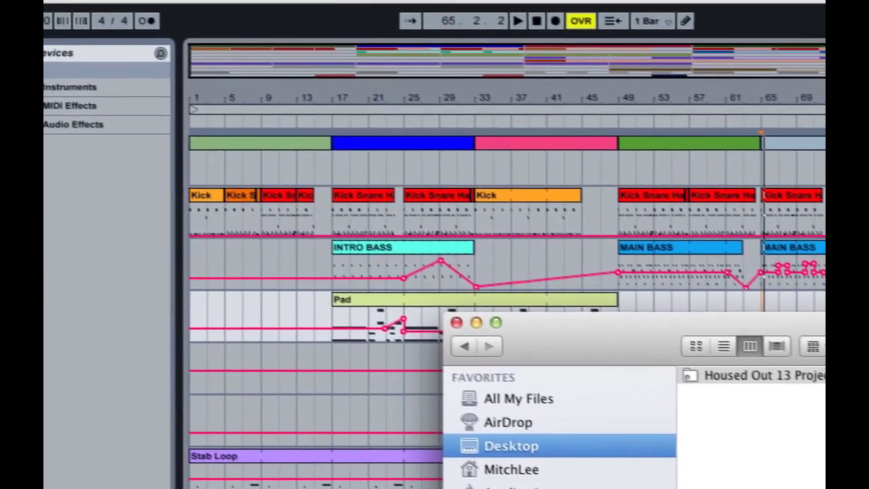
Step: Run Collect All and Save with Library files set to No and other Projects and elsewhere set to Yes
double_click(793, 310)
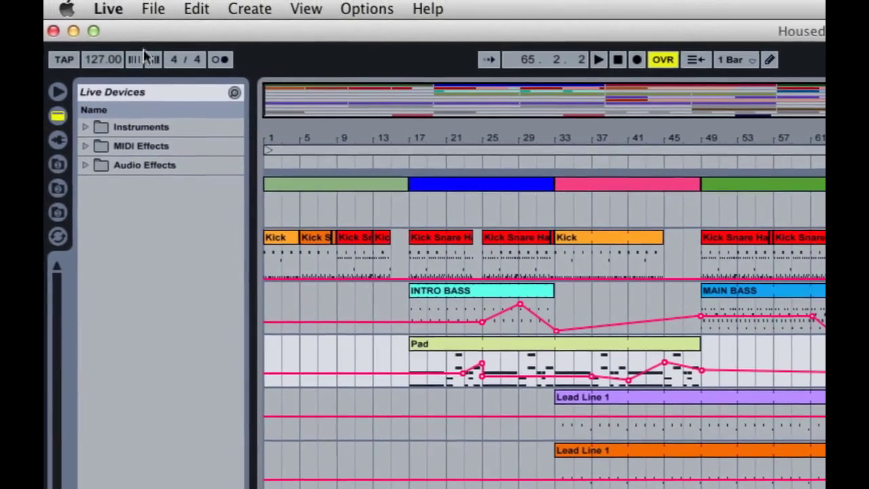
click(142, 5)
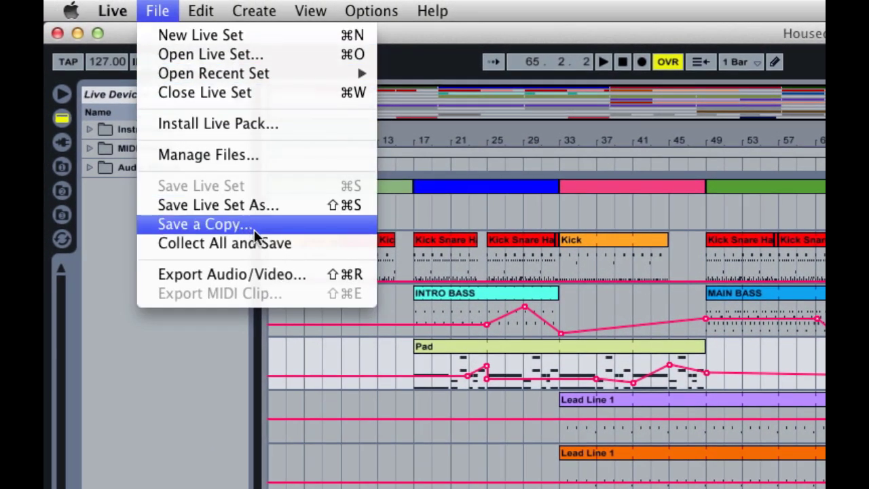
click(288, 245)
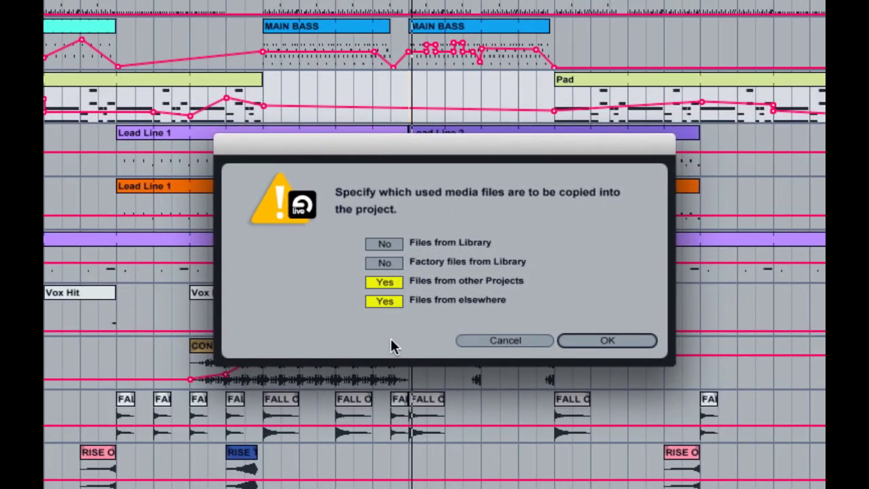
click(383, 243)
click(383, 262)
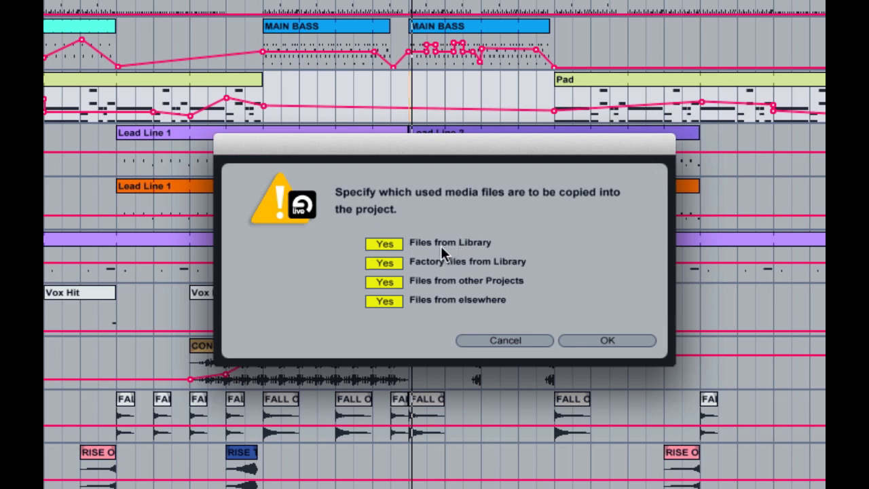
click(397, 267)
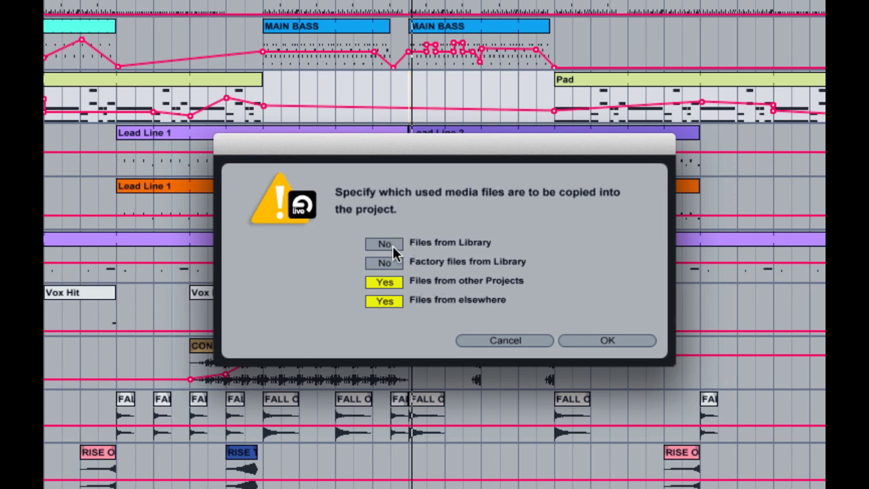
click(613, 340)
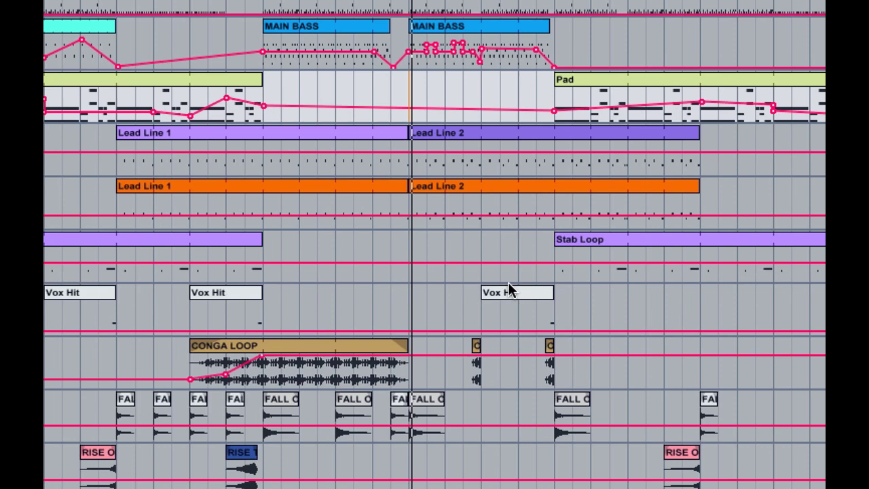
Step: Check the collected WAVs like FALL One.wav in Samples > Imported, then reselect the Housed Out 13 Project folder
key(super+Tab)
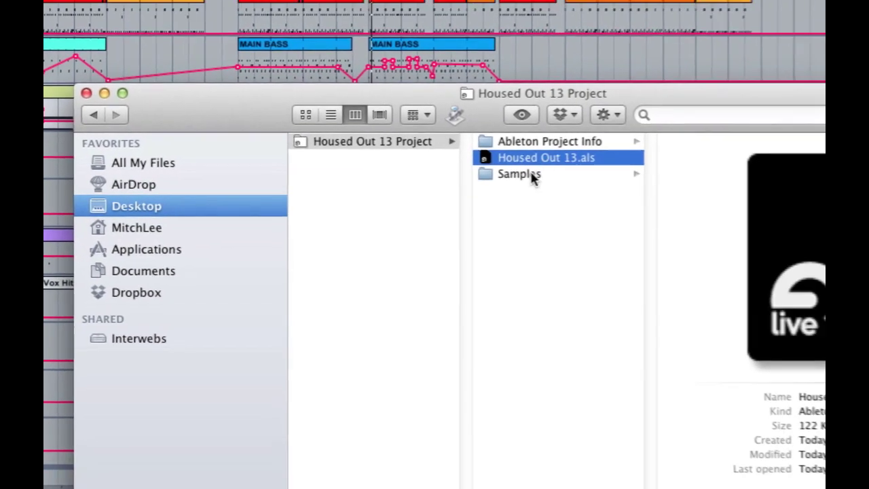
click(533, 177)
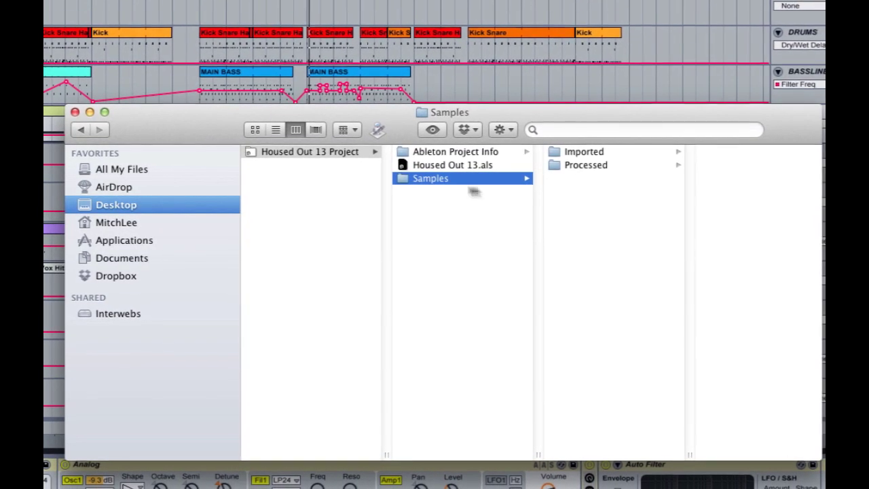
click(585, 152)
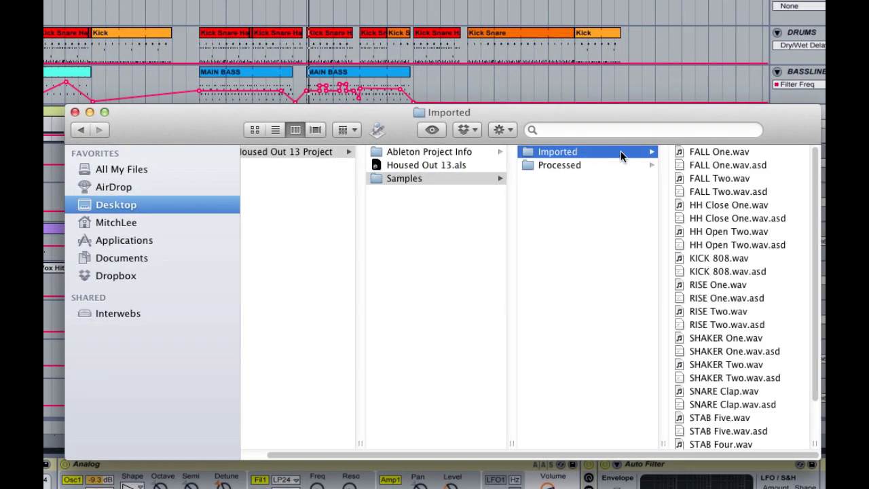
click(707, 163)
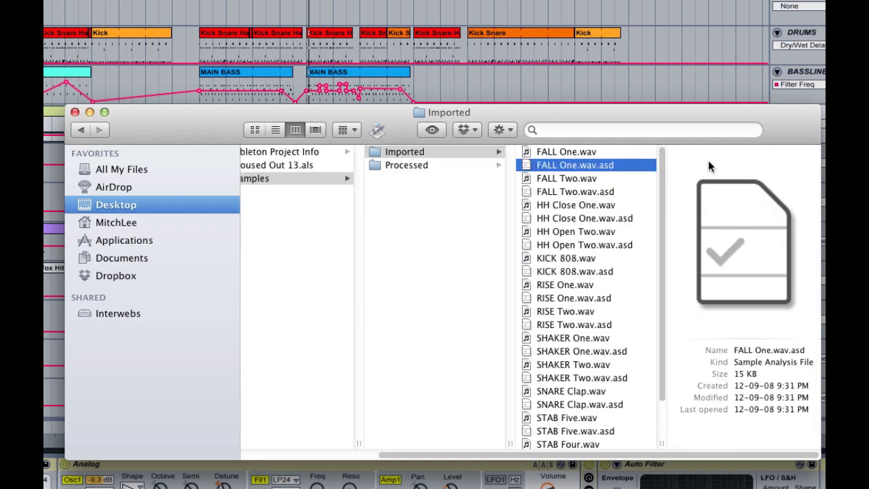
click(576, 154)
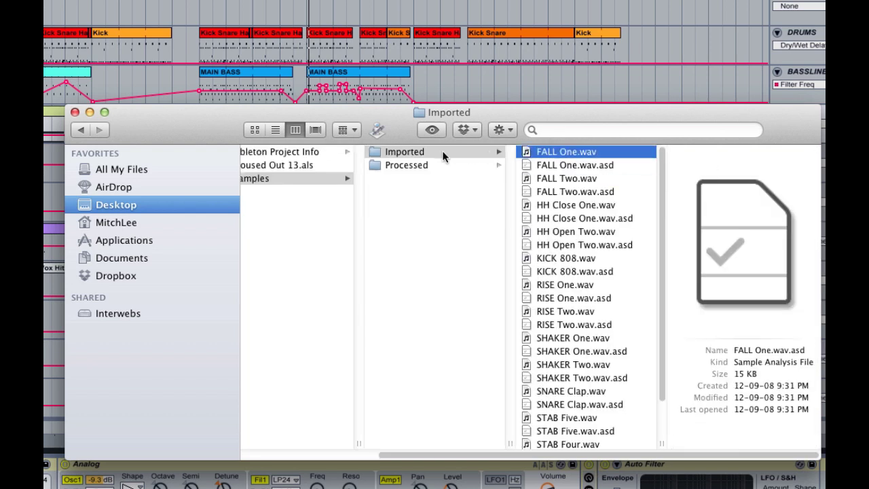
click(435, 153)
click(342, 178)
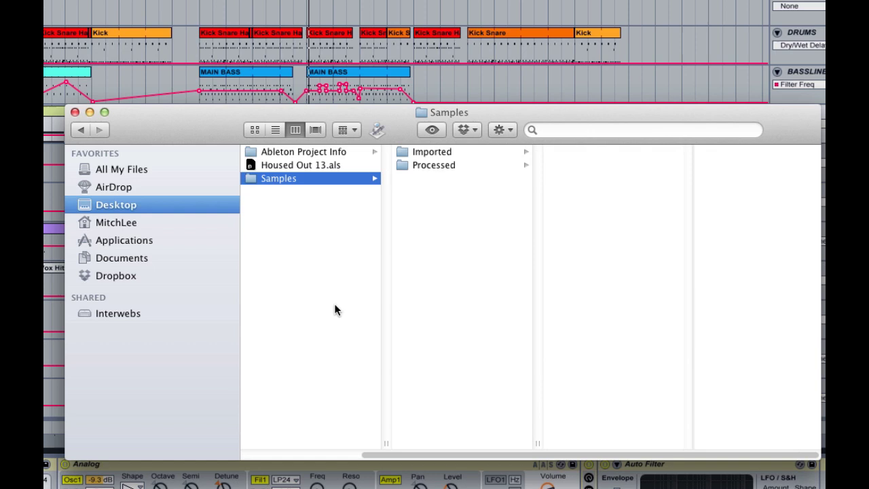
drag(376, 455, 248, 456)
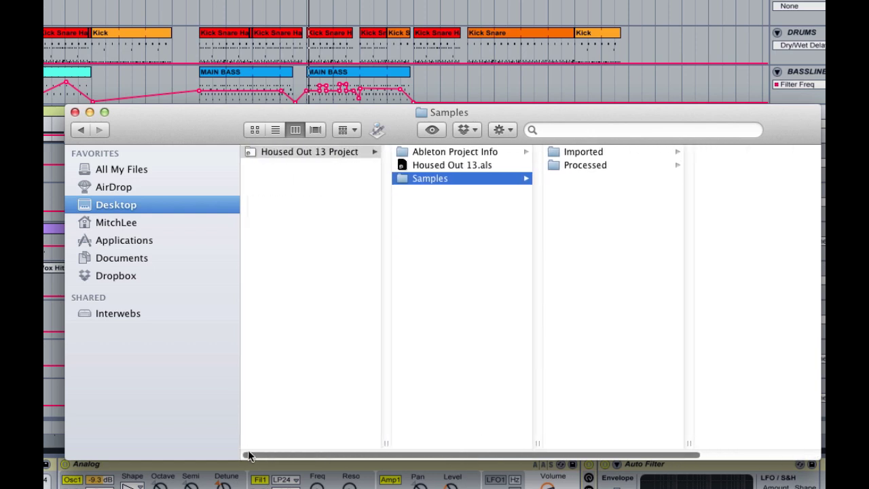
click(280, 151)
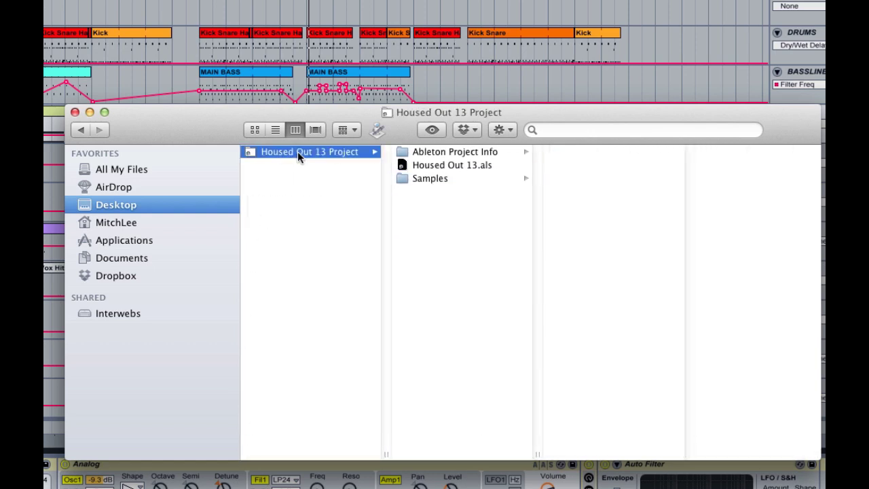
Step: Compress the Housed Out 13 Project folder into a 10 MB Housed Out 13 Project.zip on the Desktop
right_click(299, 152)
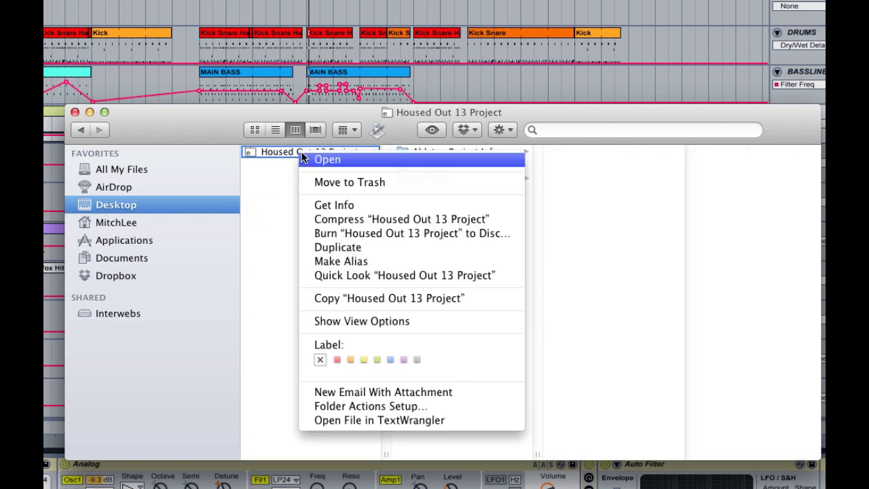
click(354, 219)
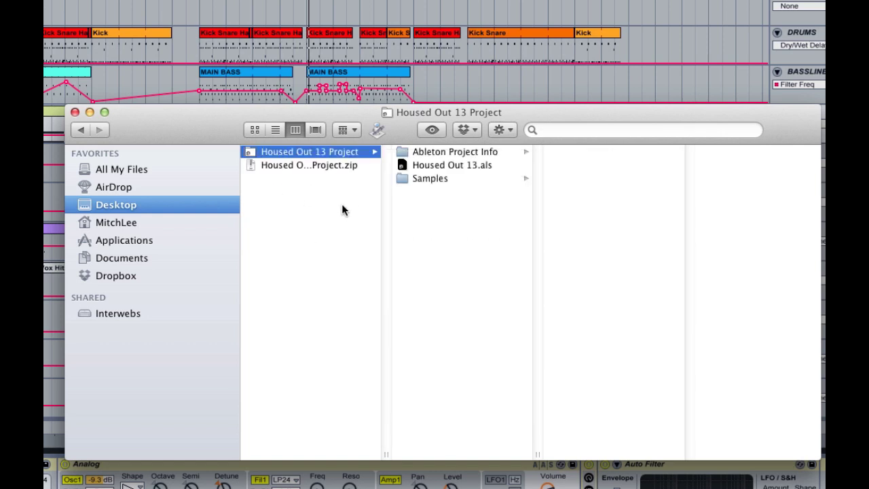
click(302, 165)
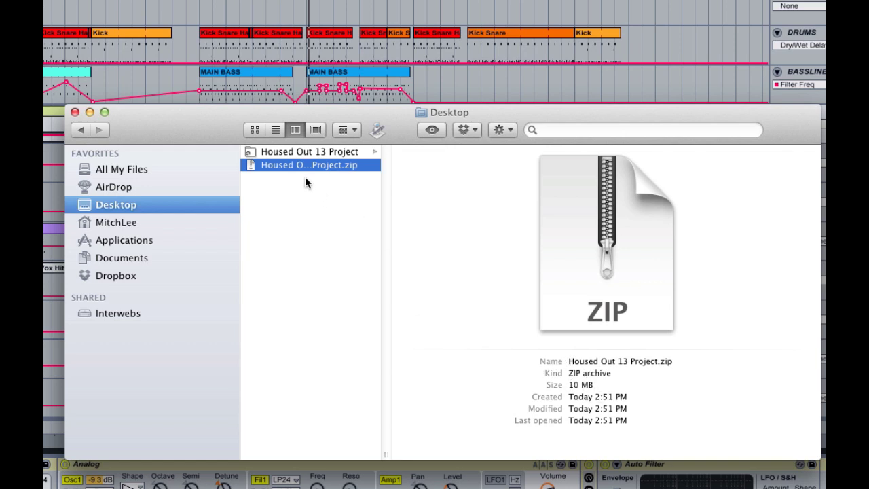
drag(292, 171, 323, 193)
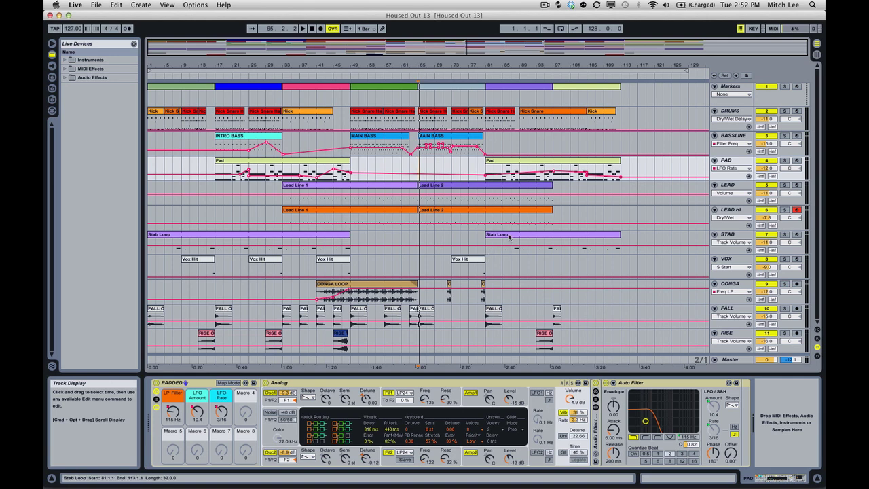
click(384, 210)
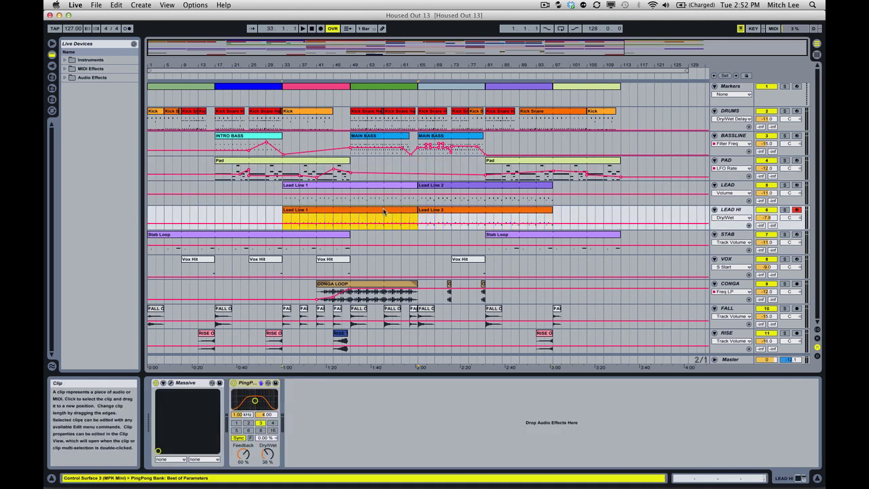
click(375, 184)
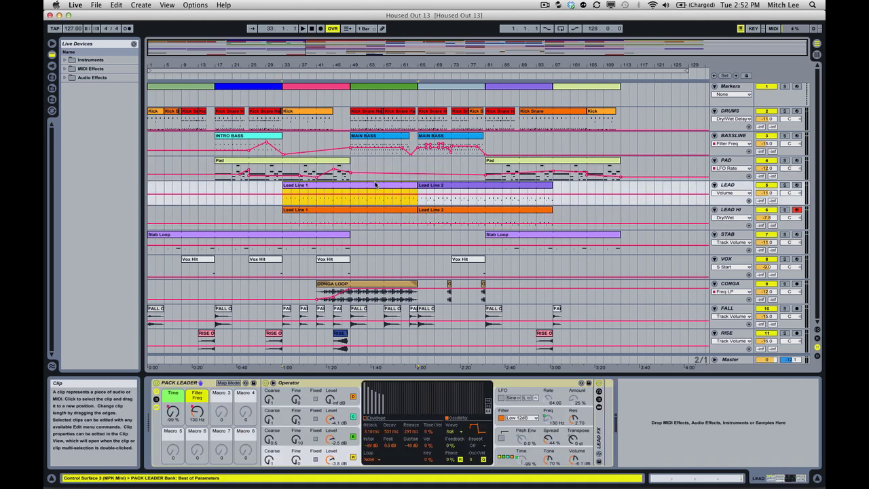
click(445, 185)
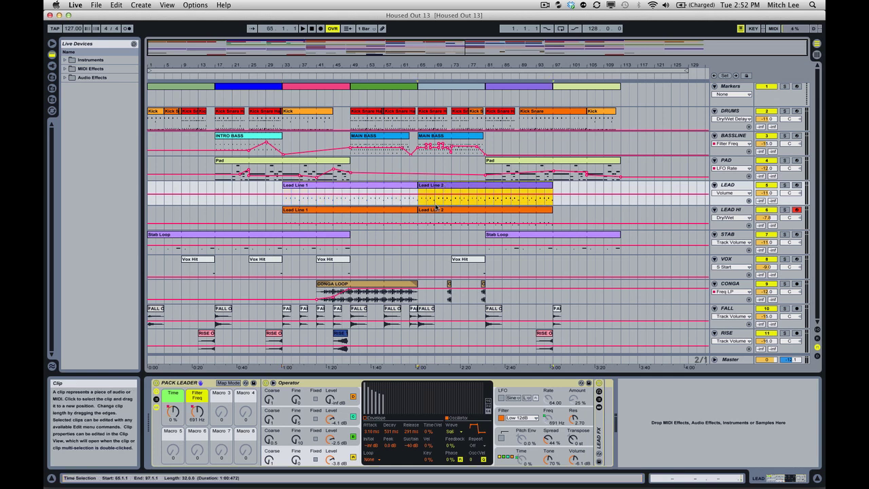
click(436, 211)
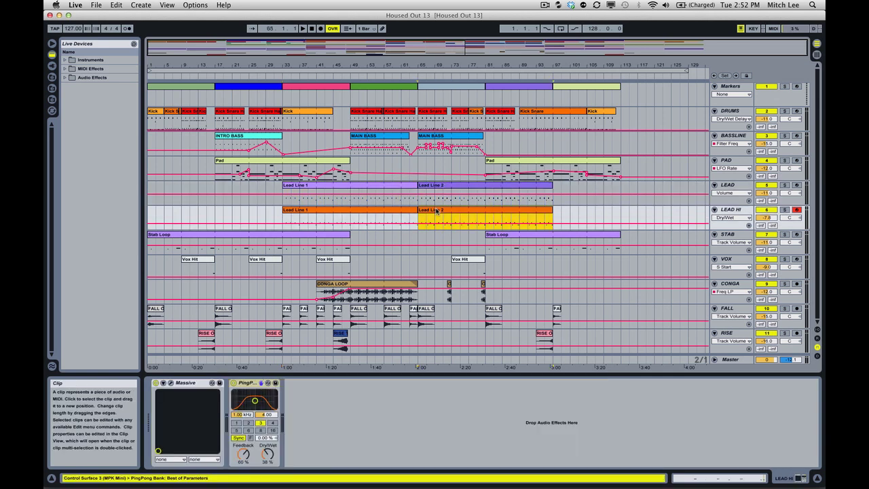